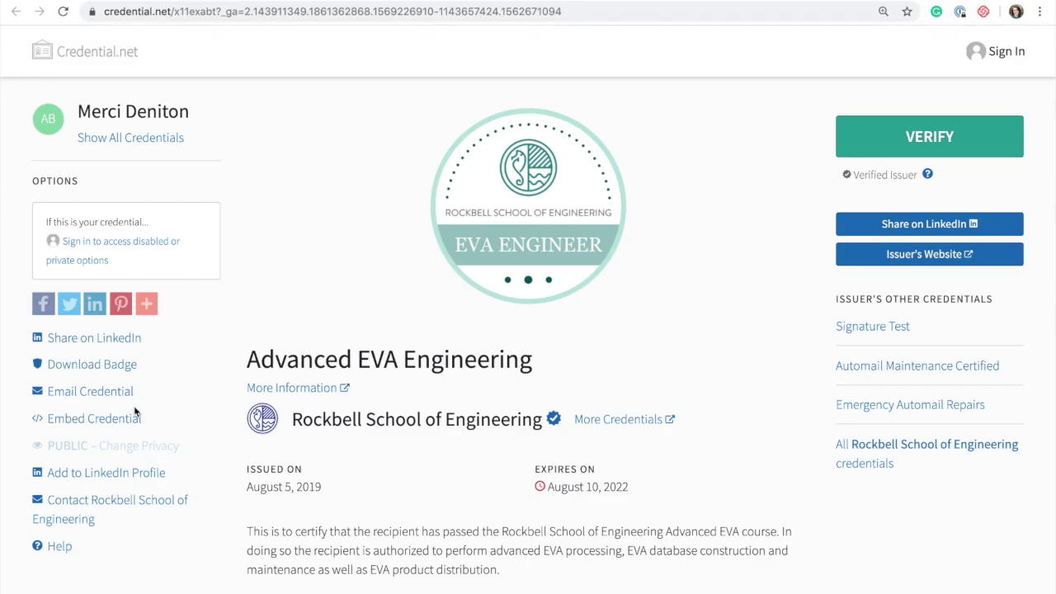
Open the Accredible badge email in Gmail and follow its badge image to the Advanced EVA Engineering credential.
{"action": "scroll", "coordinate": [412, 523], "scroll_direction": "down", "scroll_amount": 3}
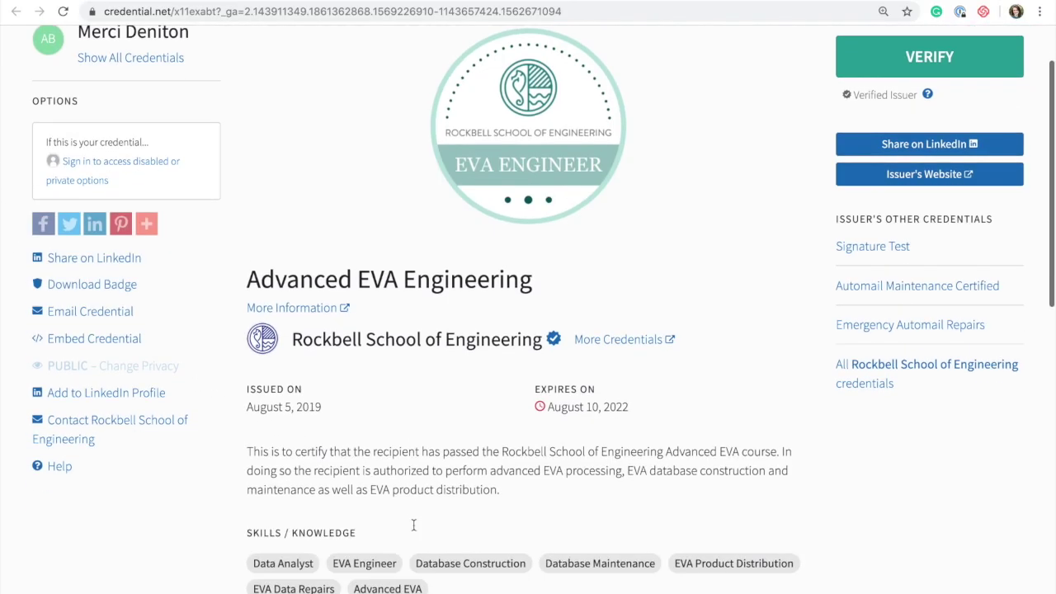
{"action": "scroll", "coordinate": [413, 523], "scroll_direction": "down", "scroll_amount": 2}
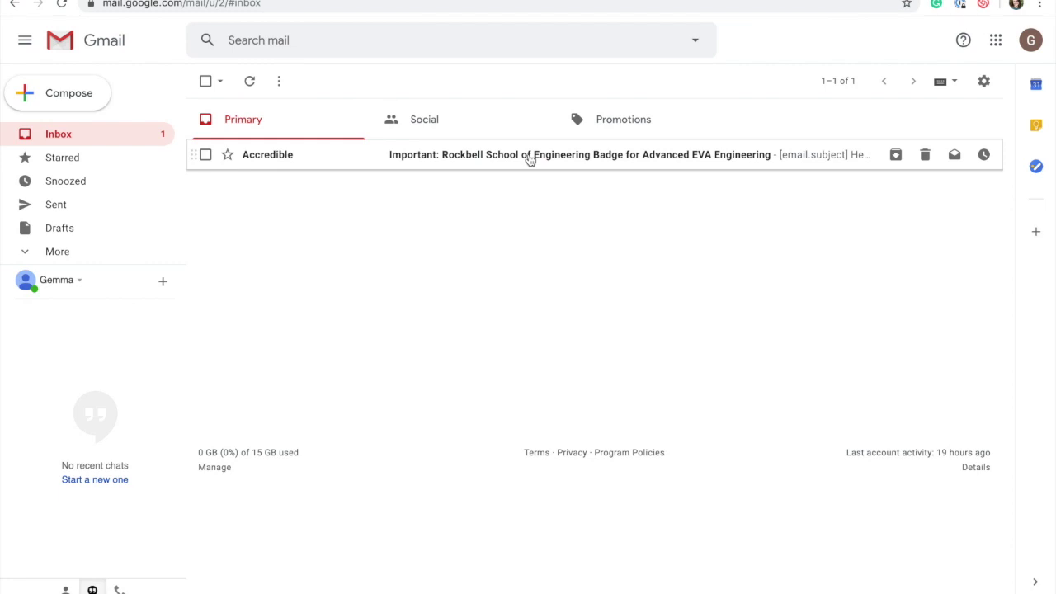
{"action": "left_click", "coordinate": [529, 159]}
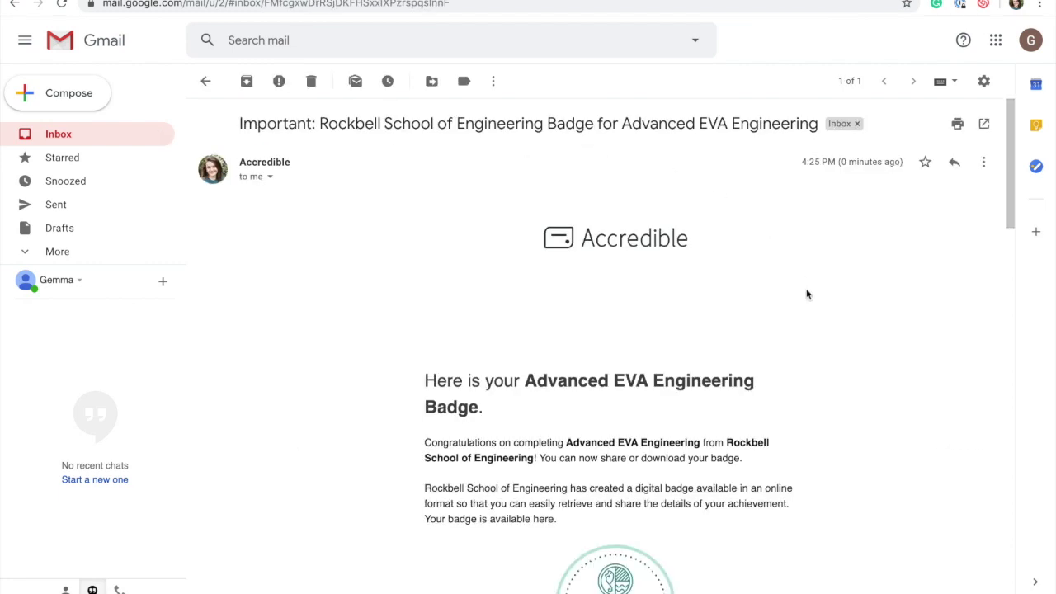
{"action": "scroll", "coordinate": [807, 294], "scroll_direction": "down", "scroll_amount": 5}
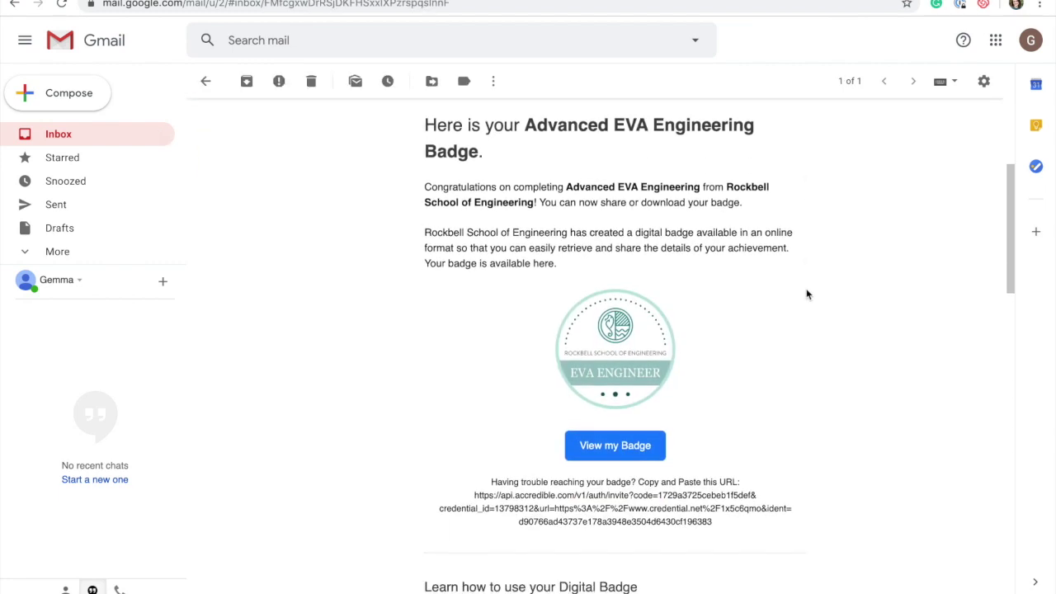
{"action": "scroll", "coordinate": [806, 295], "scroll_direction": "down", "scroll_amount": 1}
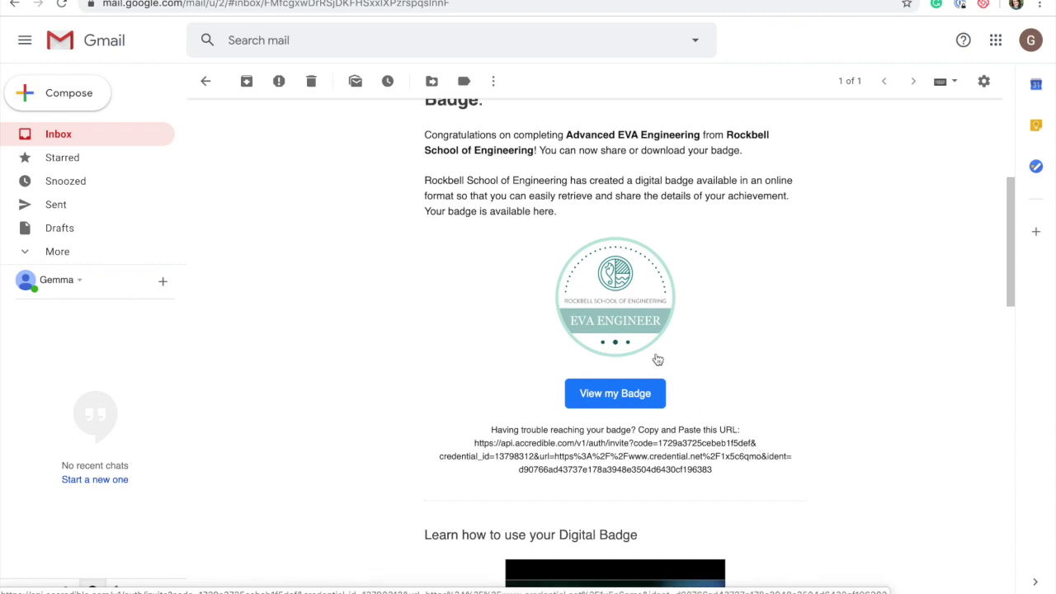
{"action": "left_click", "coordinate": [641, 320]}
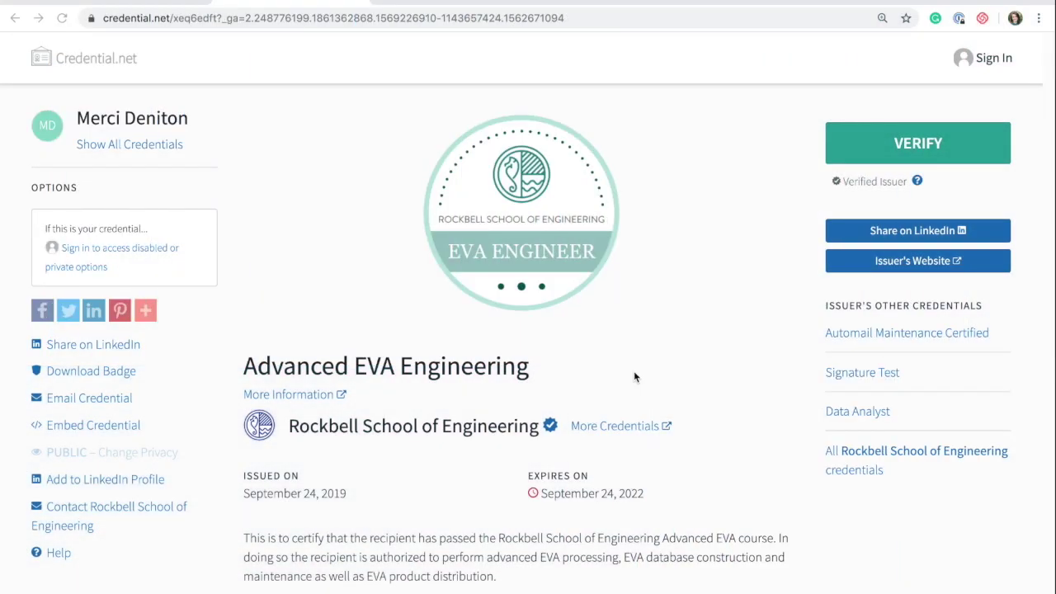
Fill the Email Credential form with your own e-mail as sender and a prospective employer's e-mail as recipient.
{"action": "left_click", "coordinate": [586, 18]}
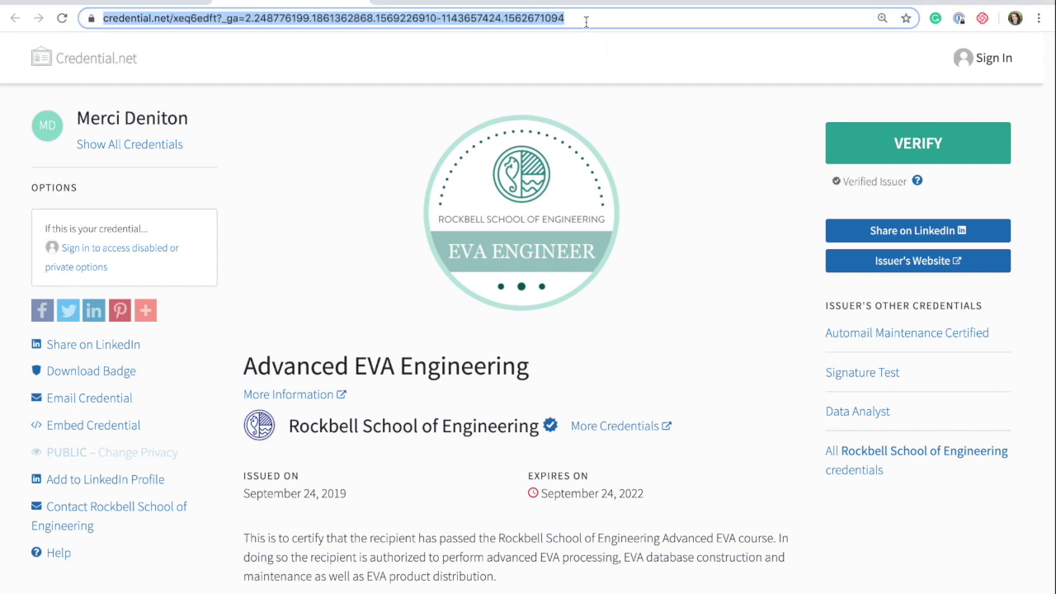
{"action": "left_click", "coordinate": [617, 80]}
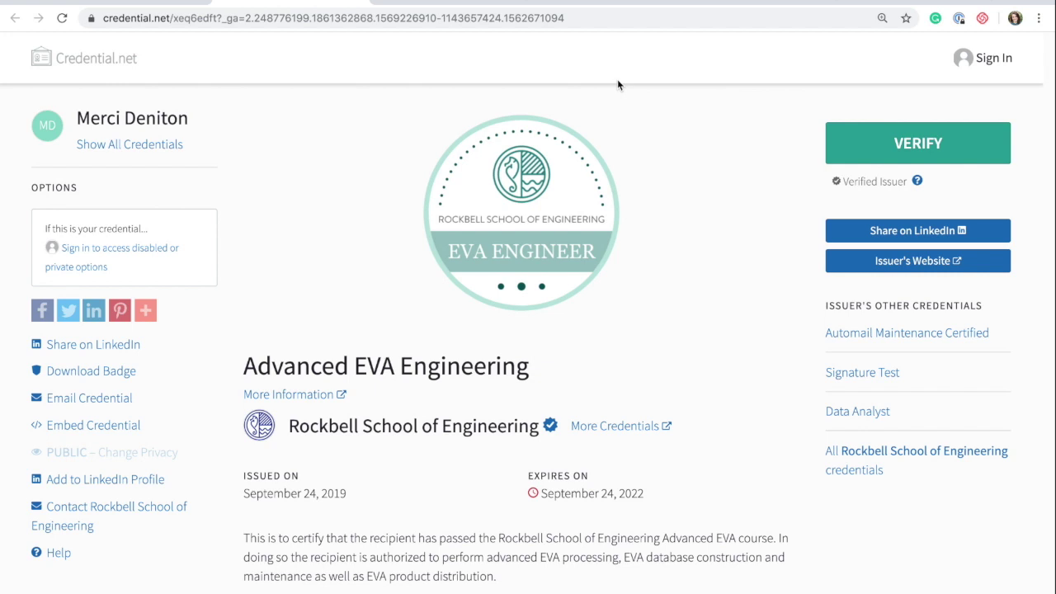
{"action": "left_click", "coordinate": [99, 404]}
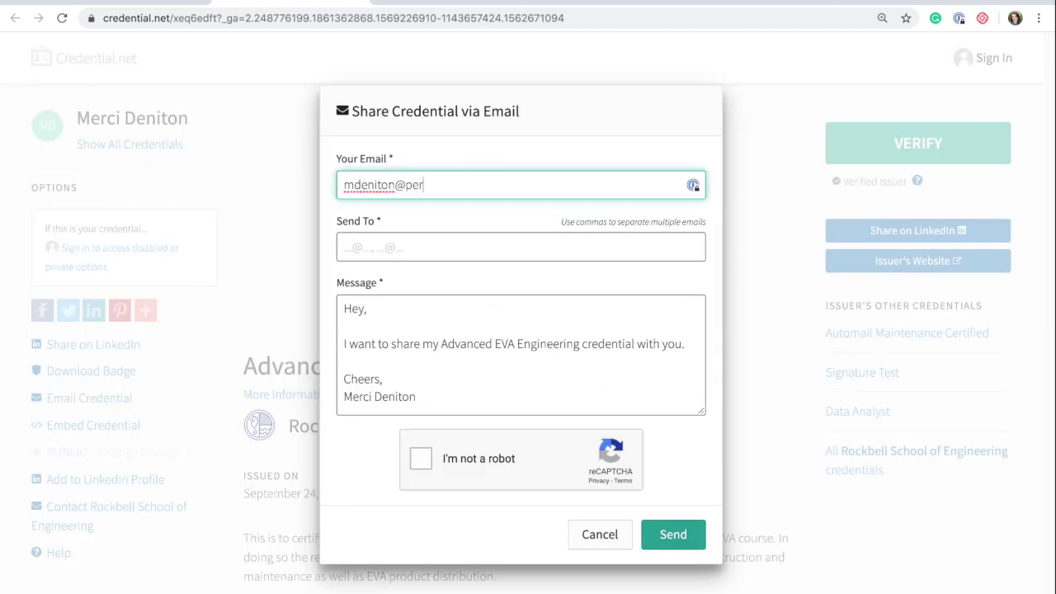
{"action": "left_click", "coordinate": [445, 246]}
{"action": "scroll", "coordinate": [542, 450], "scroll_direction": "down", "scroll_amount": 1}
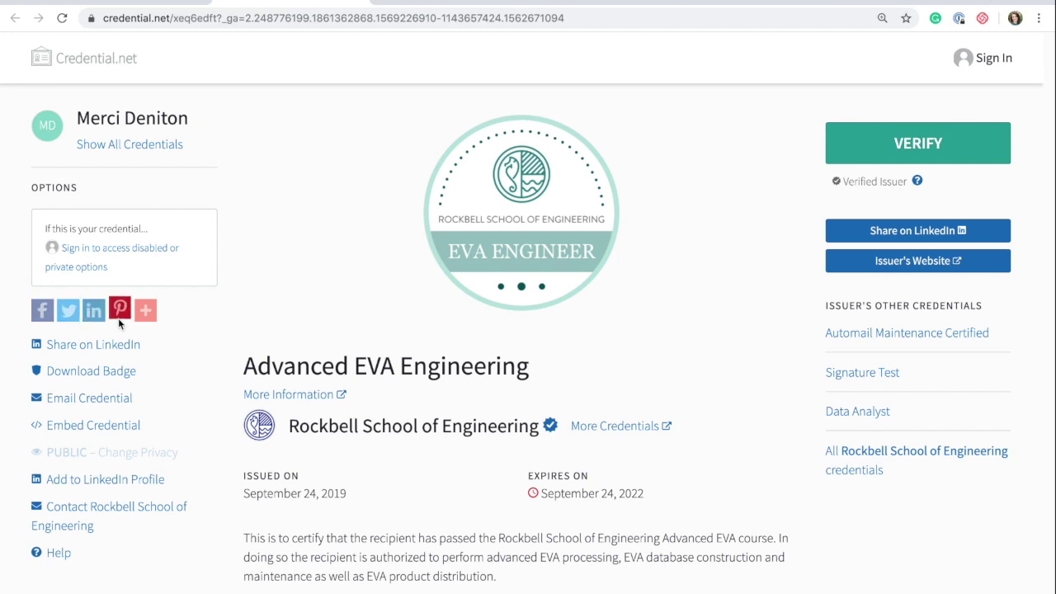
Share the Advanced EVA Engineering credential via the Facebook icon in the Options share row.
{"action": "mouse_move", "coordinate": [147, 325]}
{"action": "left_click", "coordinate": [42, 310]}
Publish a LinkedIn post sharing the EVA Engineer badge.
{"action": "left_click", "coordinate": [140, 350]}
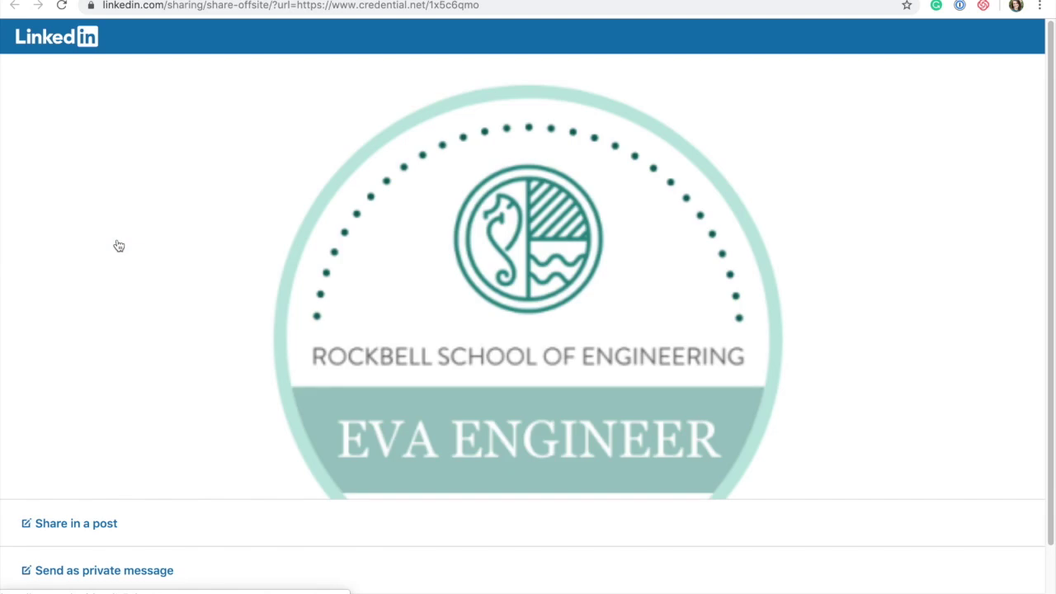
{"action": "left_click", "coordinate": [117, 524]}
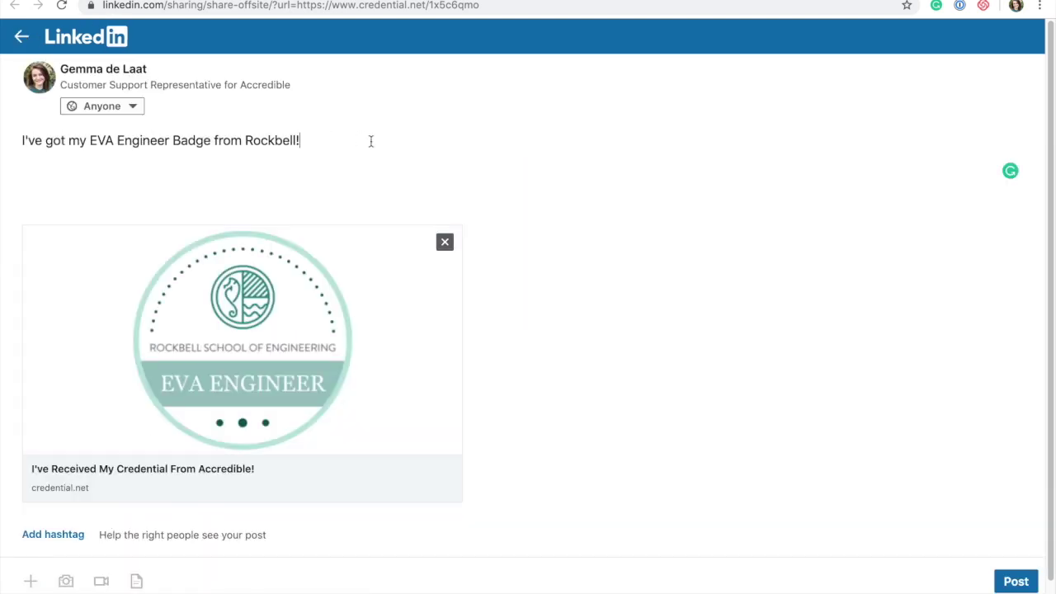
{"action": "key", "text": "ctrl+Return"}
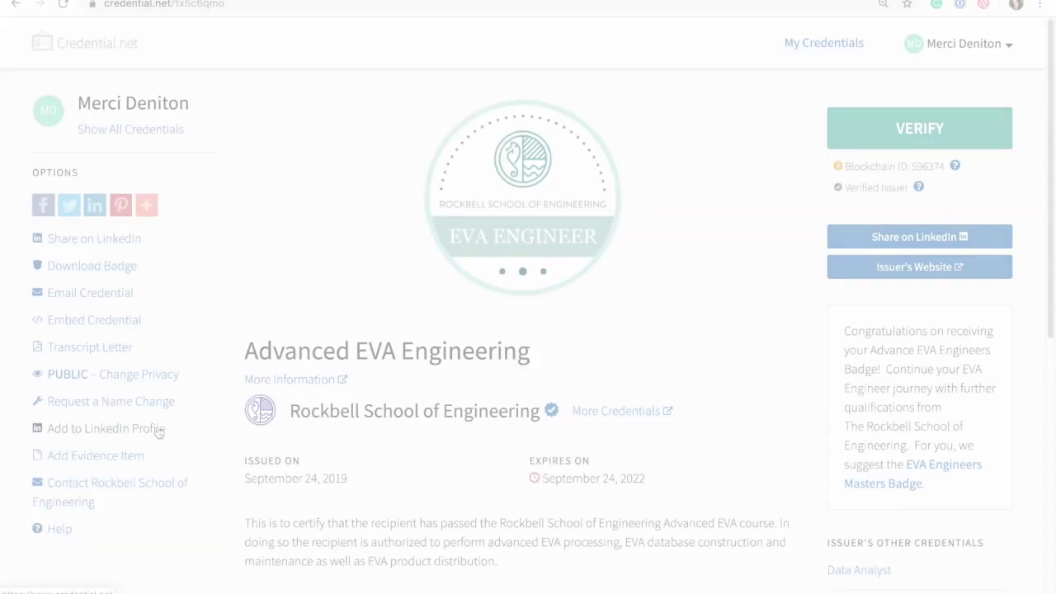
Save Advanced EVA Engineering to the LinkedIn profile's certifications and reopen its credential link.
{"action": "left_click", "coordinate": [158, 429]}
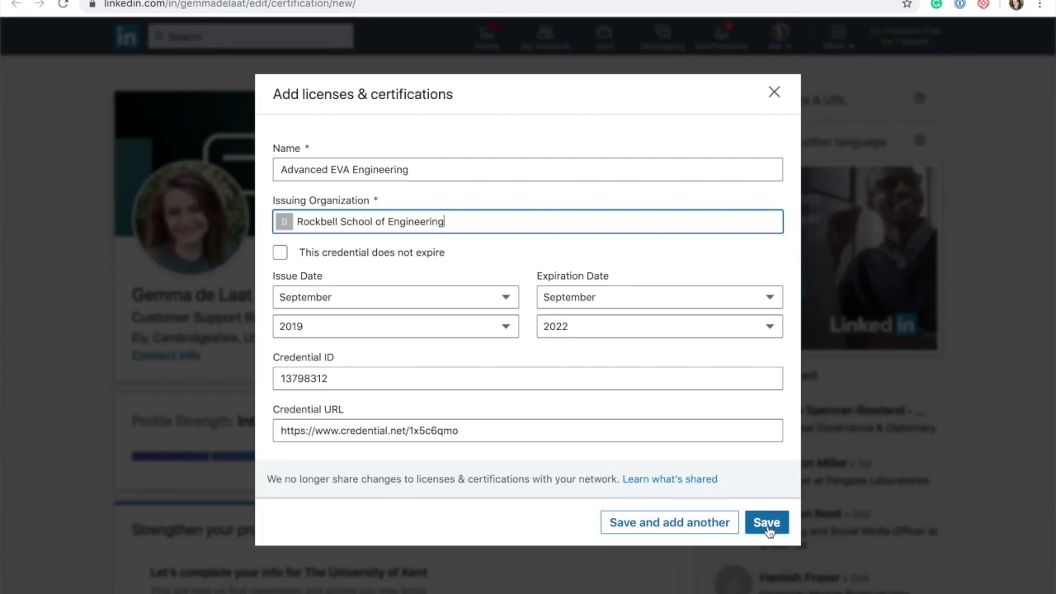
{"action": "left_click", "coordinate": [766, 523]}
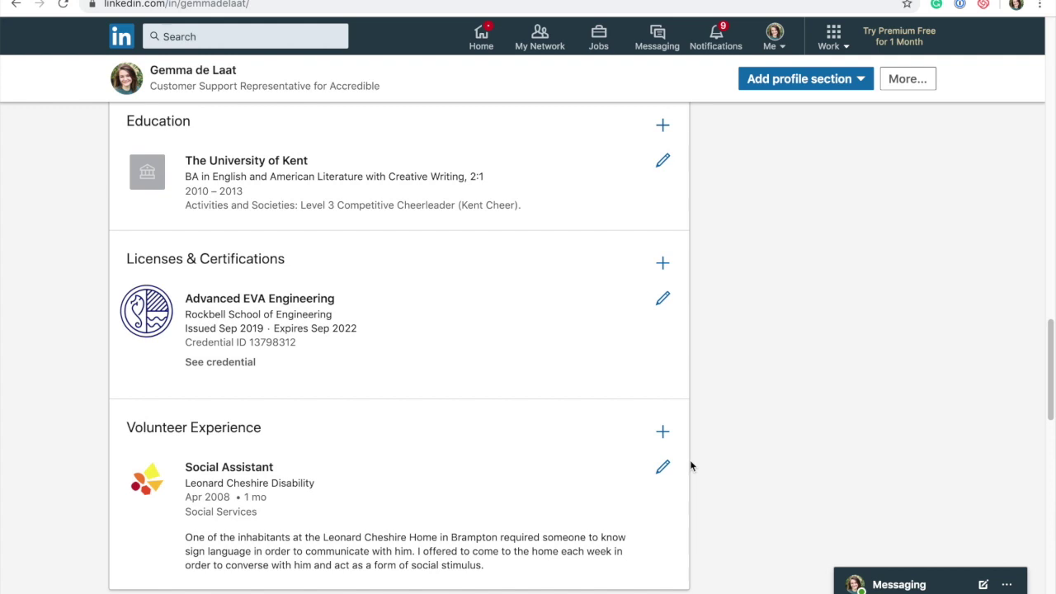
{"action": "left_click", "coordinate": [239, 363]}
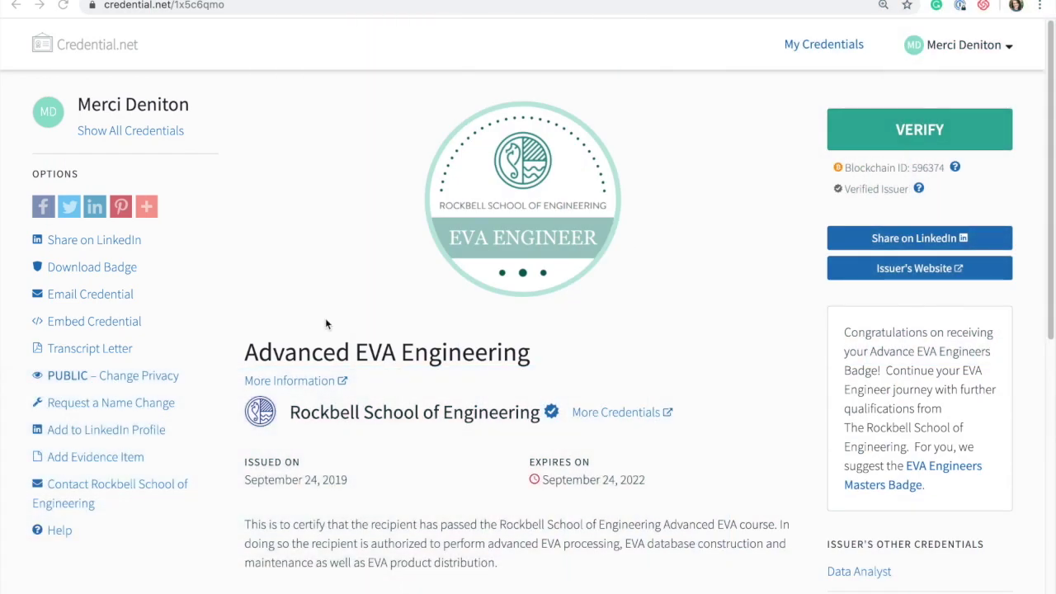
{"action": "left_click", "coordinate": [130, 324]}
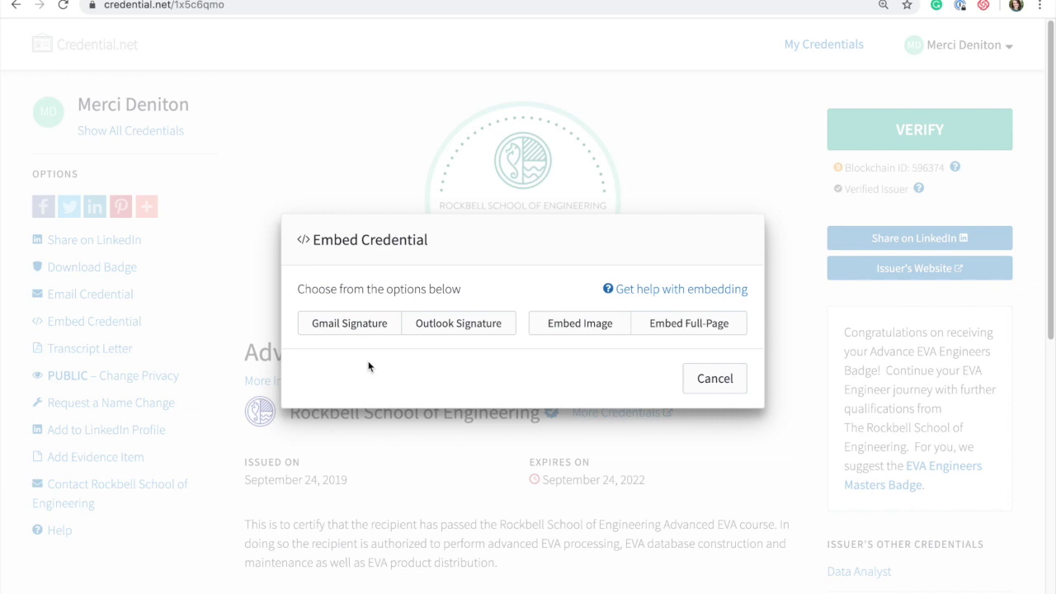
{"action": "left_click", "coordinate": [368, 325]}
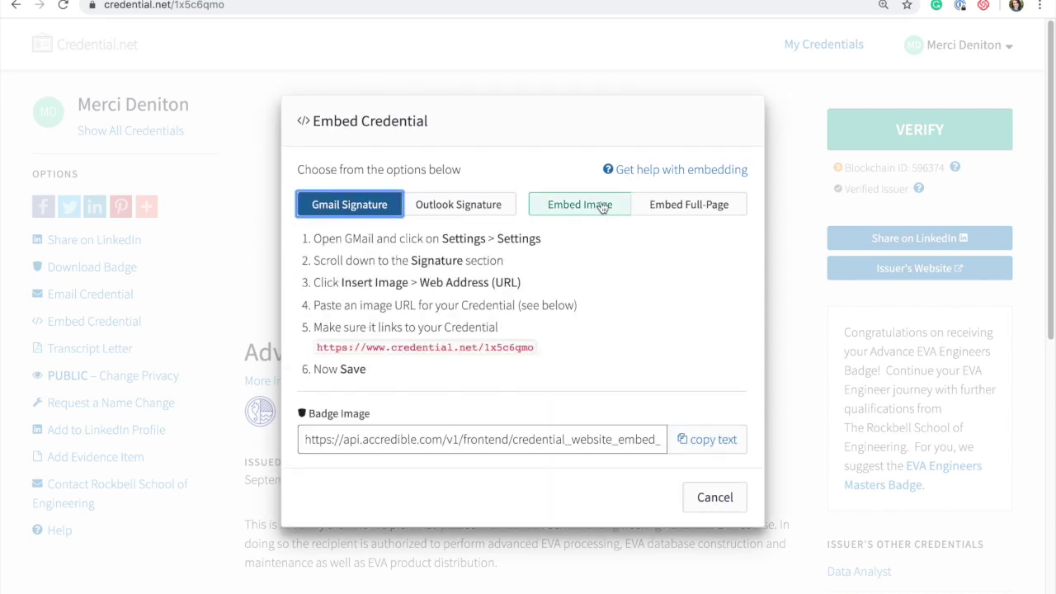
{"action": "left_click", "coordinate": [675, 207]}
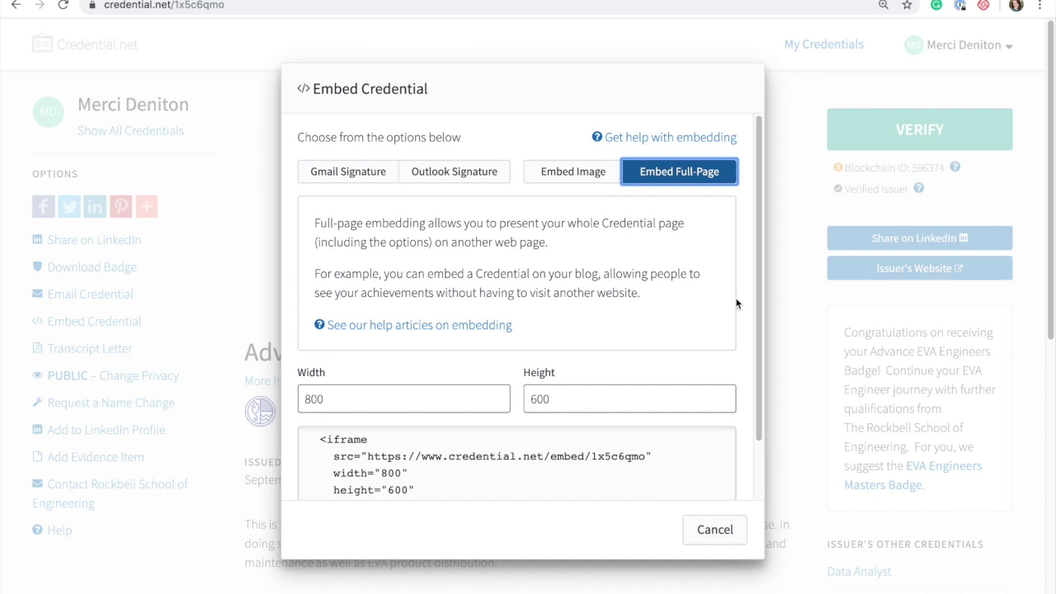
{"action": "left_click", "coordinate": [715, 534]}
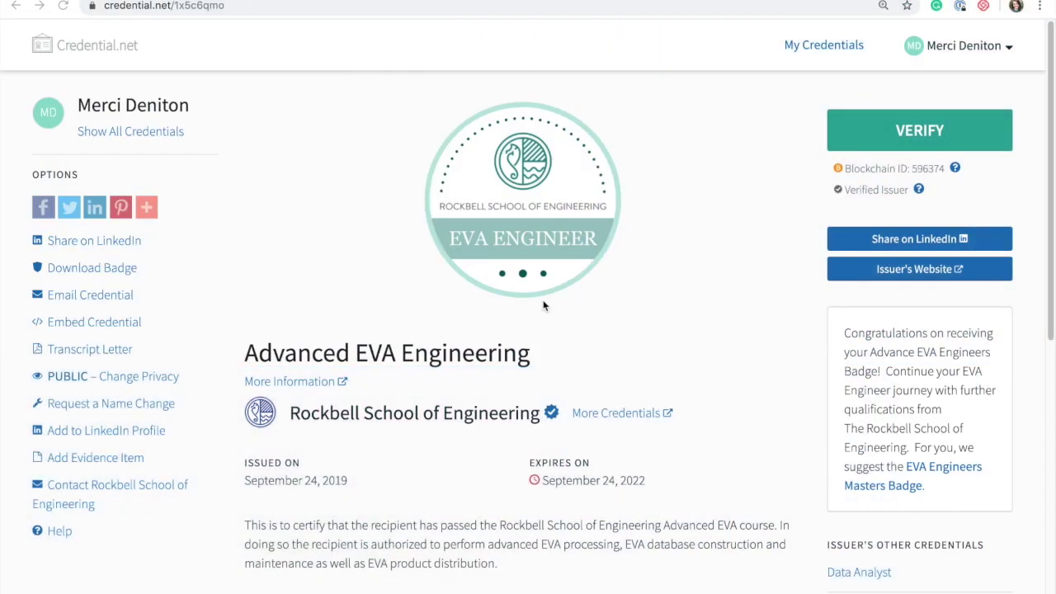
Download the badge and verify EVA_ENGINEER_BADGE.png as an Open Badge image in Accredible verification.
{"action": "left_click", "coordinate": [124, 269]}
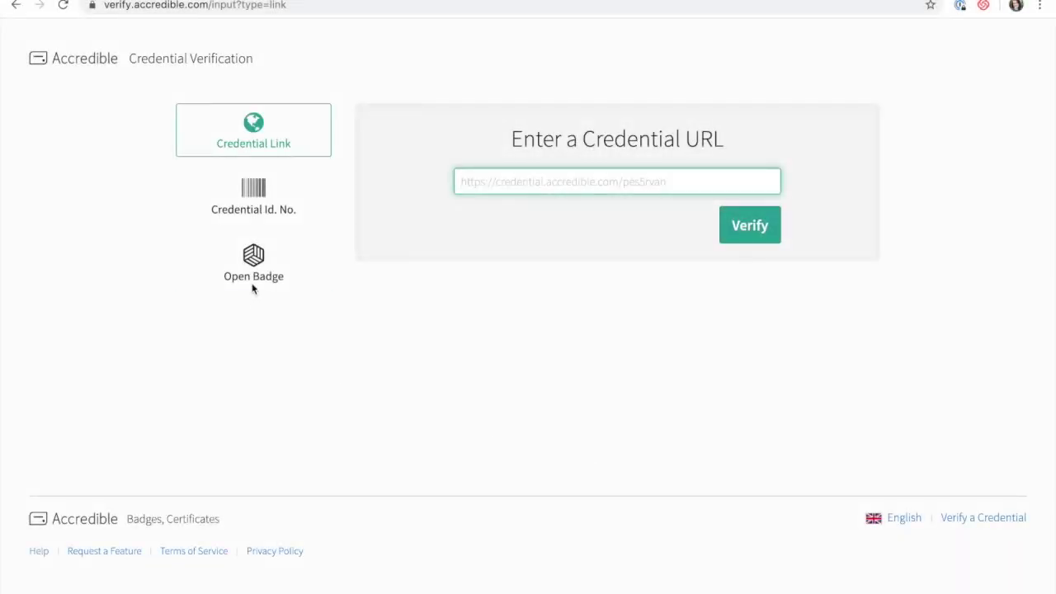
{"action": "left_click", "coordinate": [253, 272]}
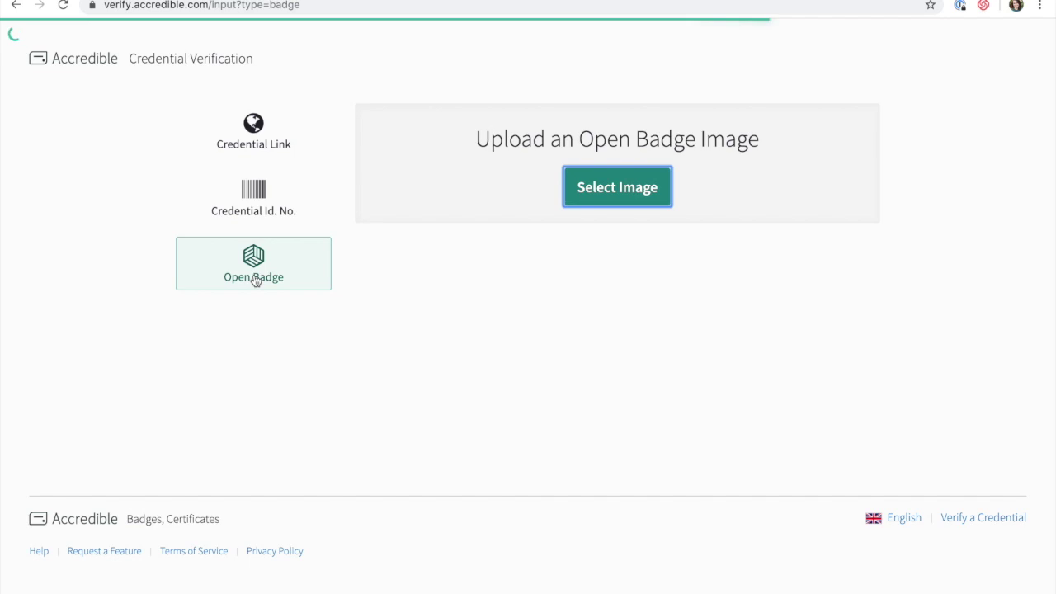
{"action": "left_click", "coordinate": [654, 196]}
{"action": "left_click", "coordinate": [288, 54]}
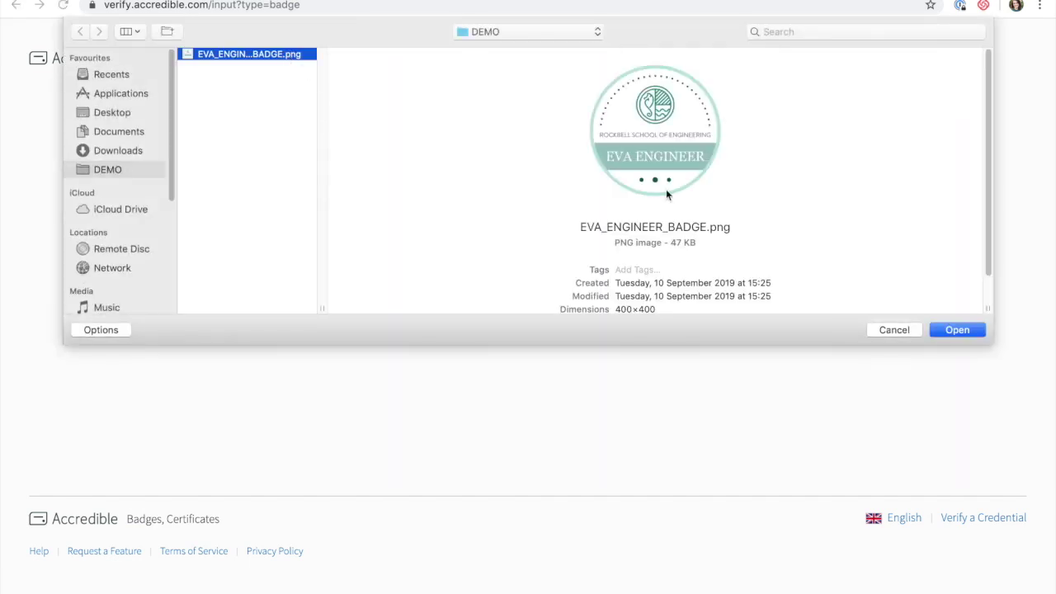
{"action": "left_click", "coordinate": [957, 330]}
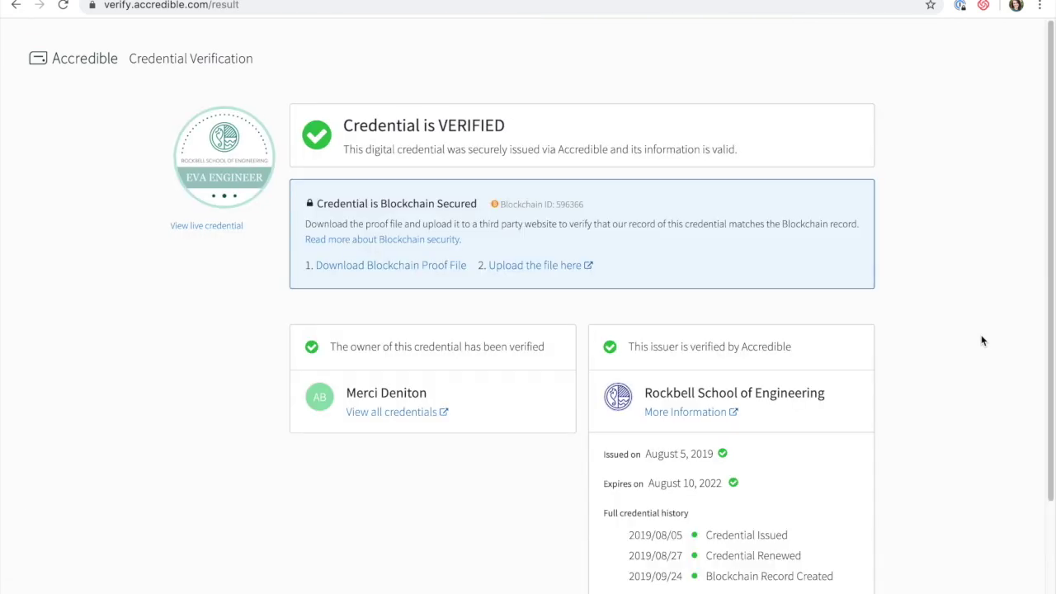
{"action": "scroll", "coordinate": [981, 339], "scroll_direction": "down", "scroll_amount": 1}
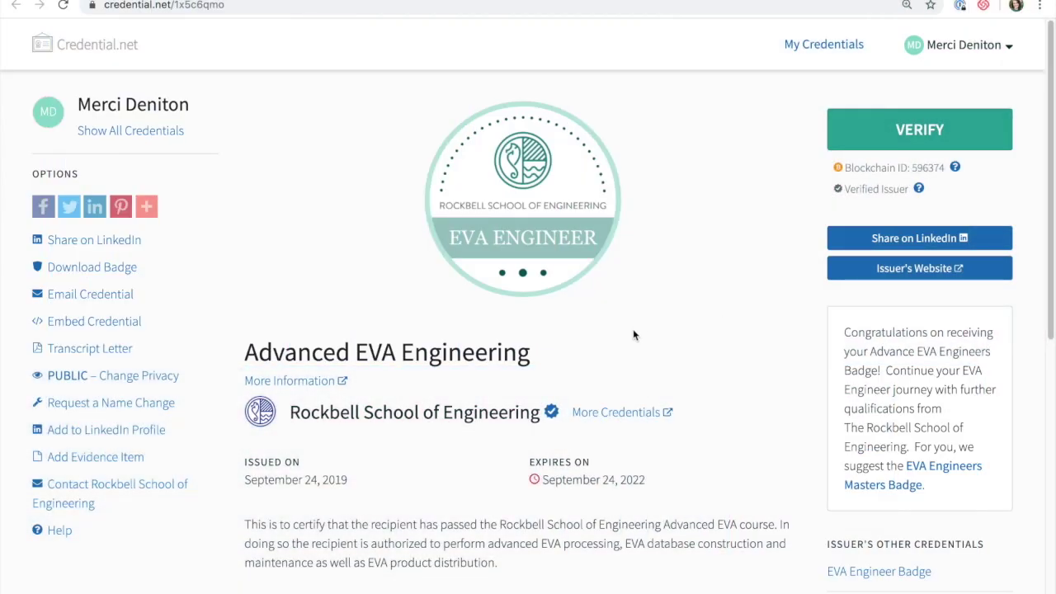
{"action": "left_click", "coordinate": [90, 355]}
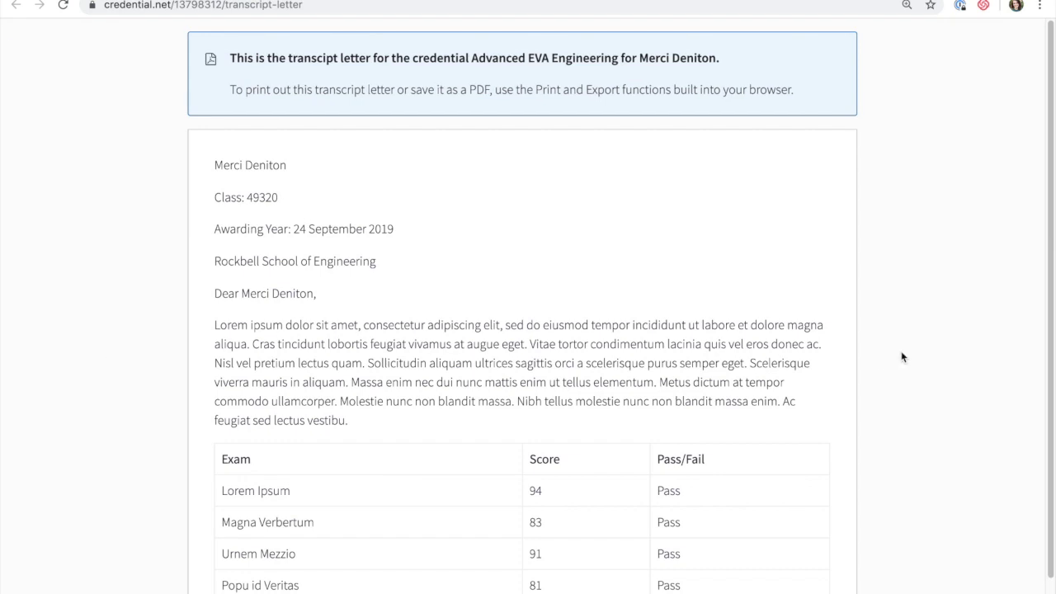
{"action": "scroll", "coordinate": [883, 356], "scroll_direction": "down", "scroll_amount": 1}
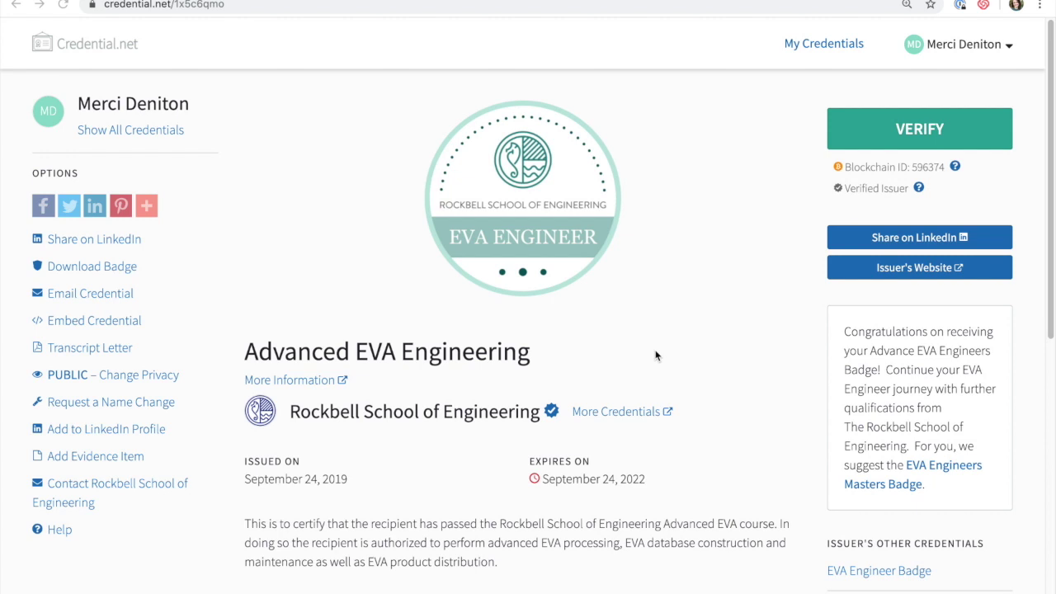
Upload the EVA Database Analytics Report file as an evidence item and save it.
{"action": "left_click", "coordinate": [120, 459]}
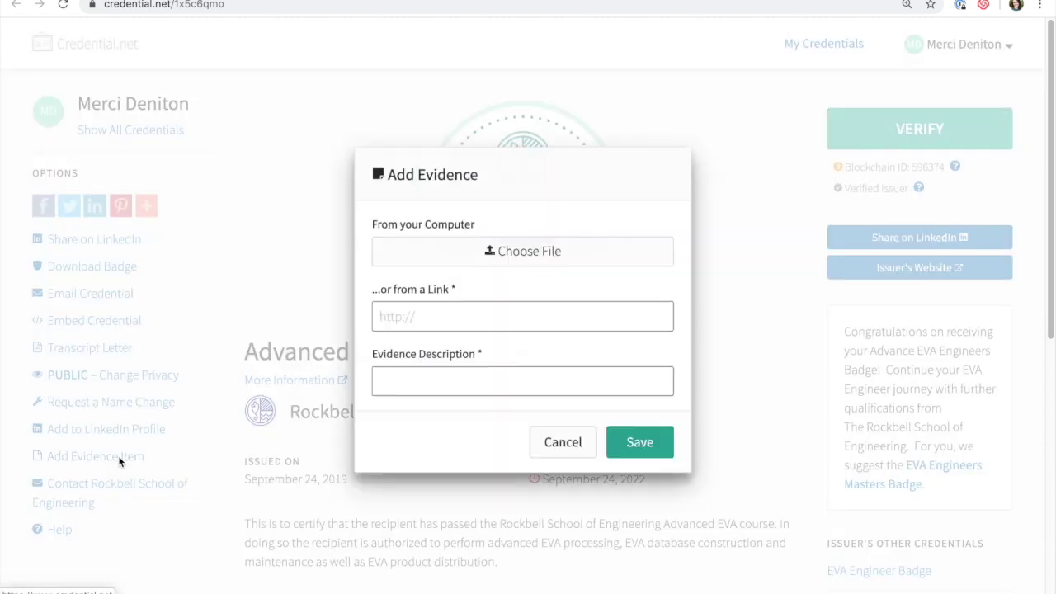
{"action": "left_click", "coordinate": [592, 254]}
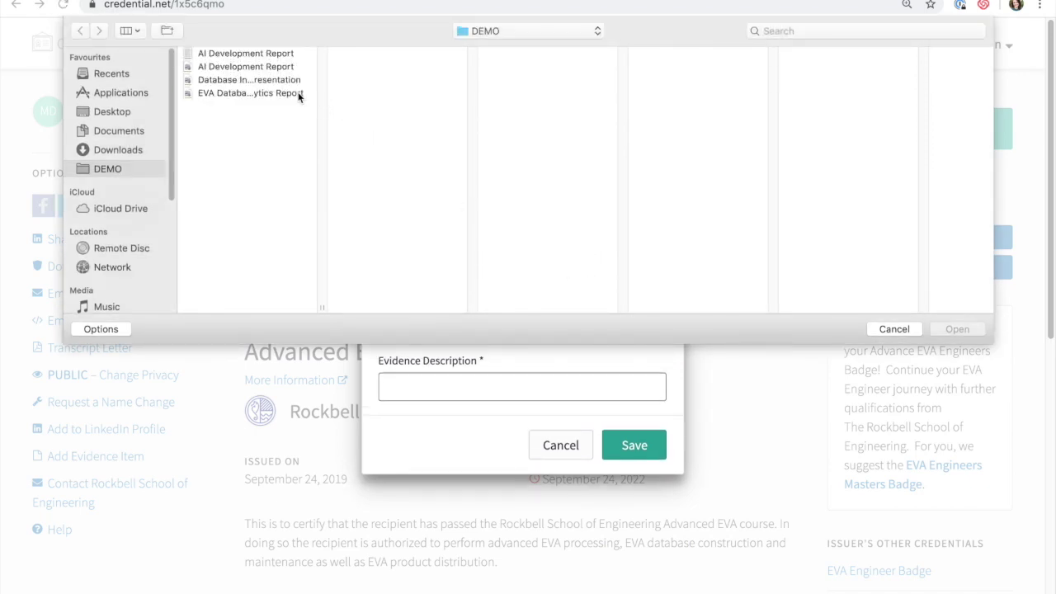
{"action": "left_click", "coordinate": [300, 94]}
{"action": "left_click", "coordinate": [952, 328]}
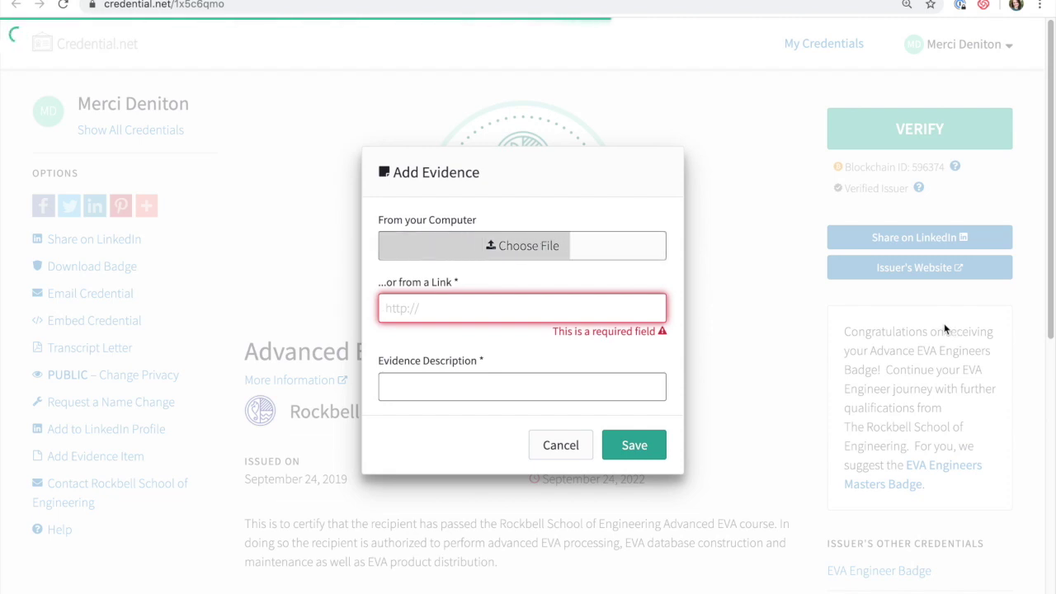
{"action": "left_click", "coordinate": [635, 437]}
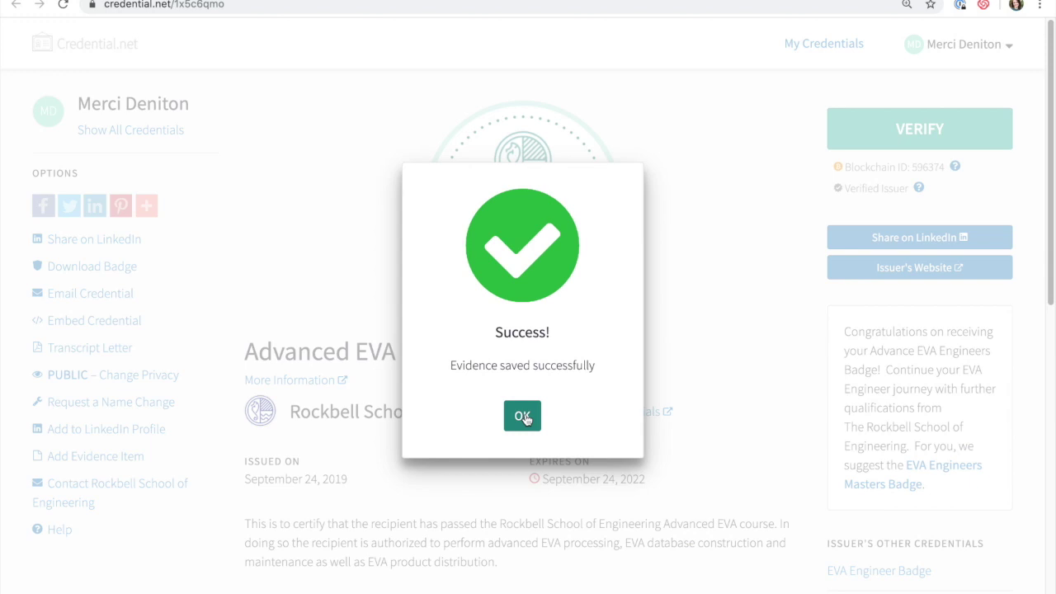
{"action": "left_click", "coordinate": [524, 417]}
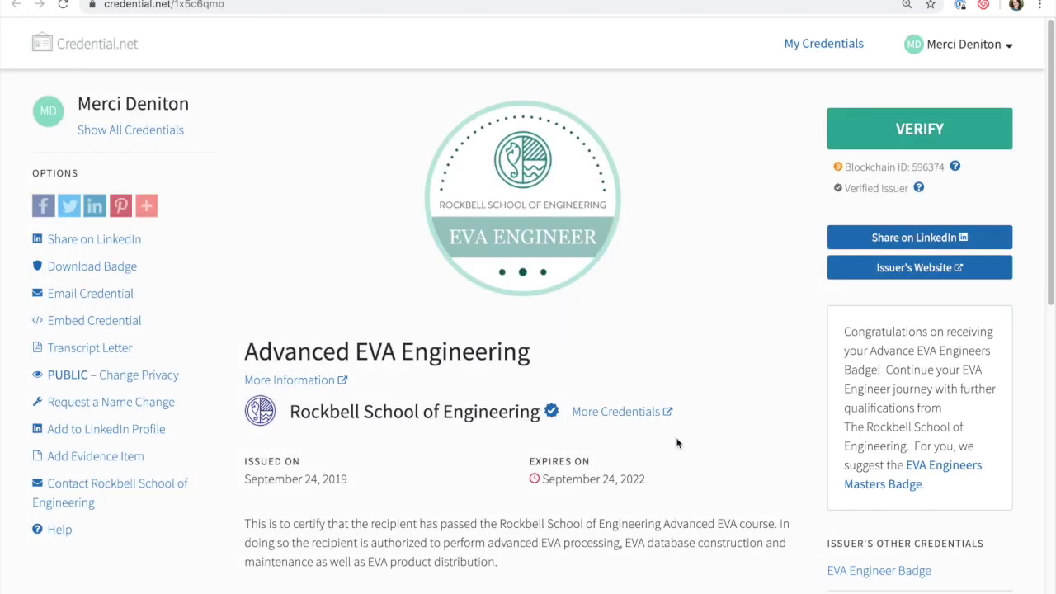
Add the pasted YouTube video link as evidence described 'Learning Outcomes Summary' and save it.
{"action": "scroll", "coordinate": [676, 441], "scroll_direction": "down", "scroll_amount": 2}
{"action": "scroll", "coordinate": [676, 443], "scroll_direction": "down", "scroll_amount": 7}
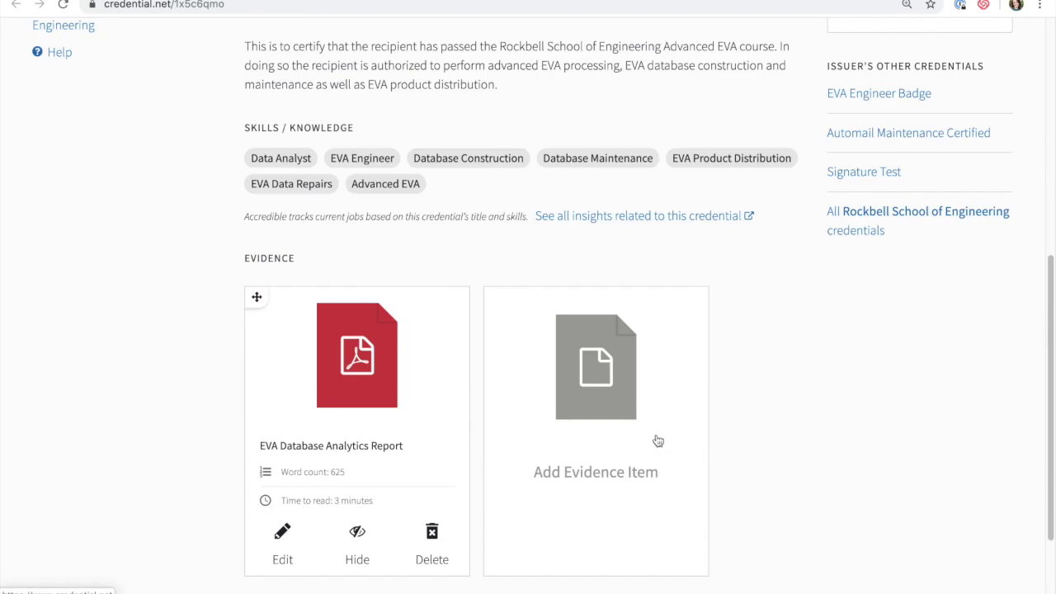
{"action": "left_click", "coordinate": [622, 379]}
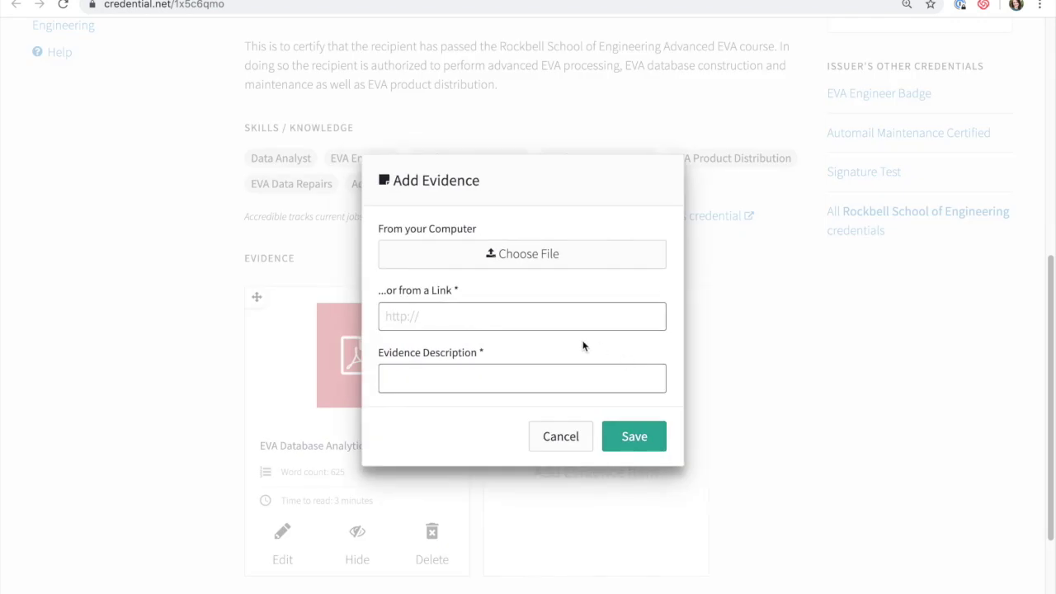
{"action": "left_click", "coordinate": [550, 311]}
{"action": "type", "text": "https://www.youtube.com/watch?v=Ic-j89T5f6c"}
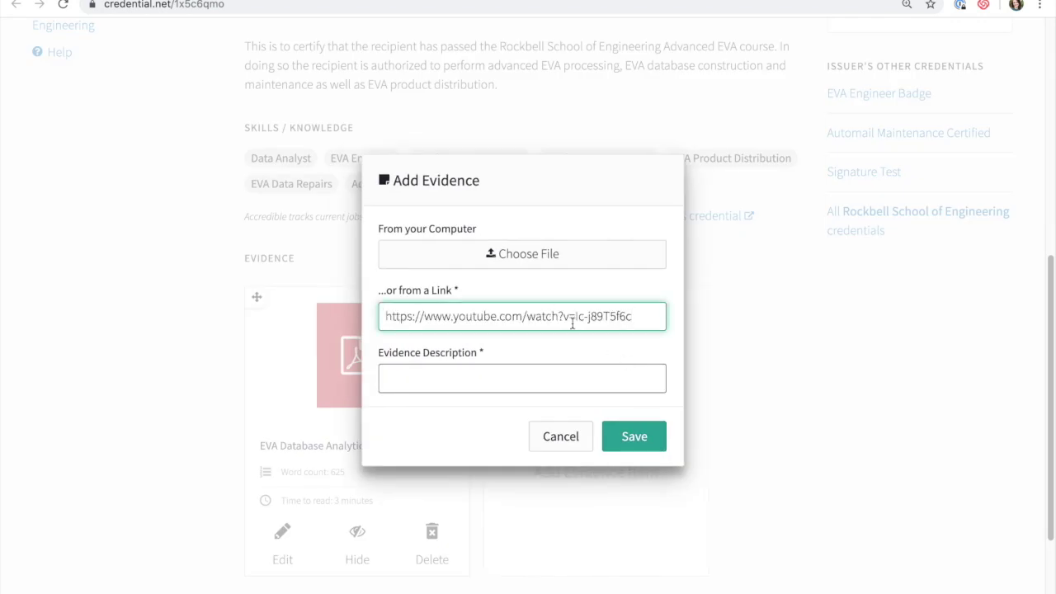
{"action": "left_click", "coordinate": [618, 371]}
{"action": "type", "text": "Learning Outcomes Summary"}
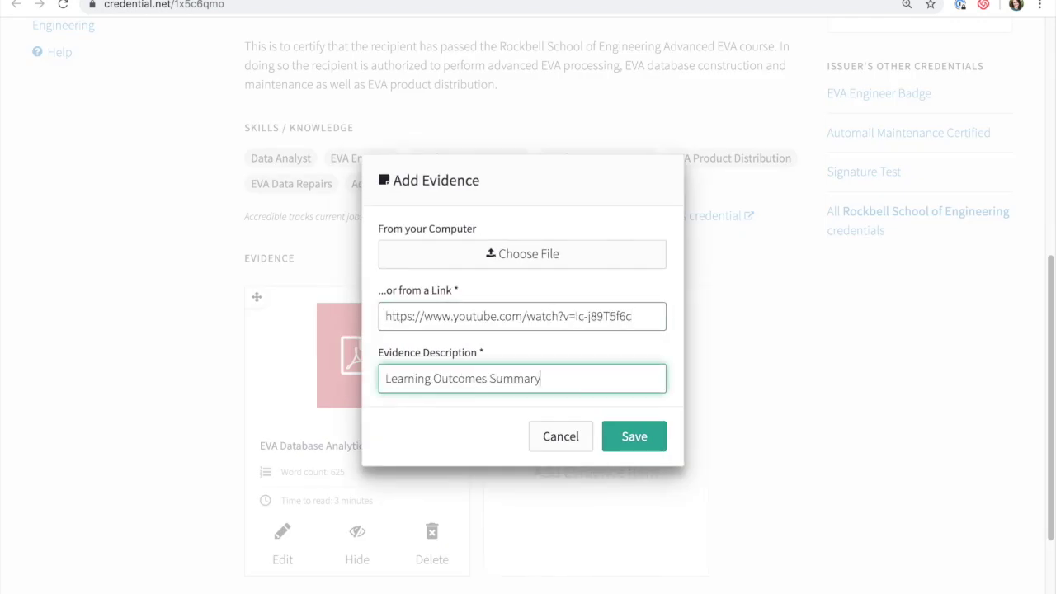
{"action": "left_click", "coordinate": [635, 432]}
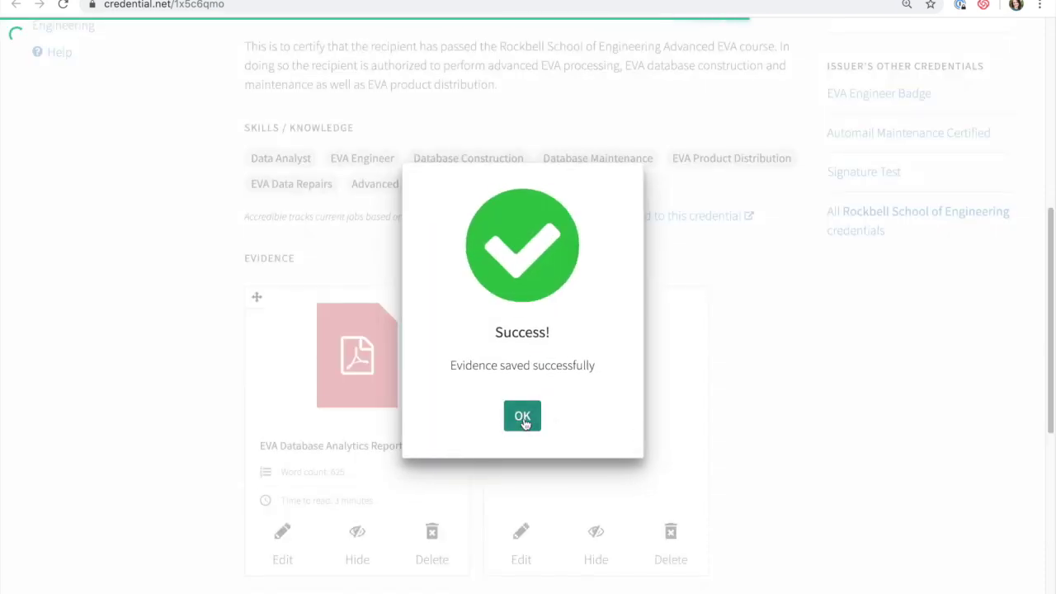
{"action": "left_click", "coordinate": [522, 417]}
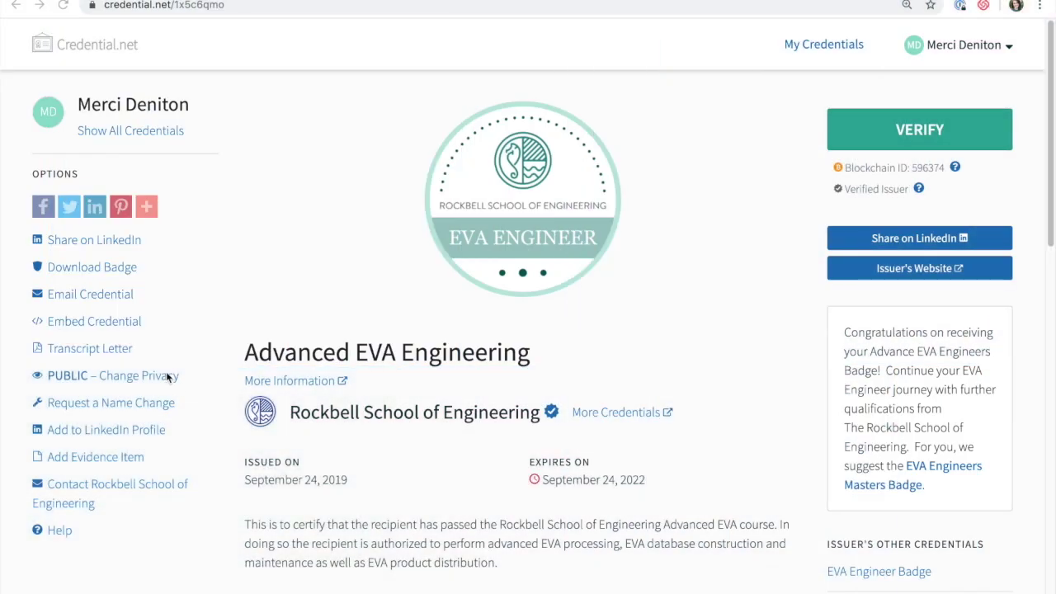
Switch the credential to private and submit a request changing the recipient name to a new full name.
{"action": "left_click", "coordinate": [166, 379]}
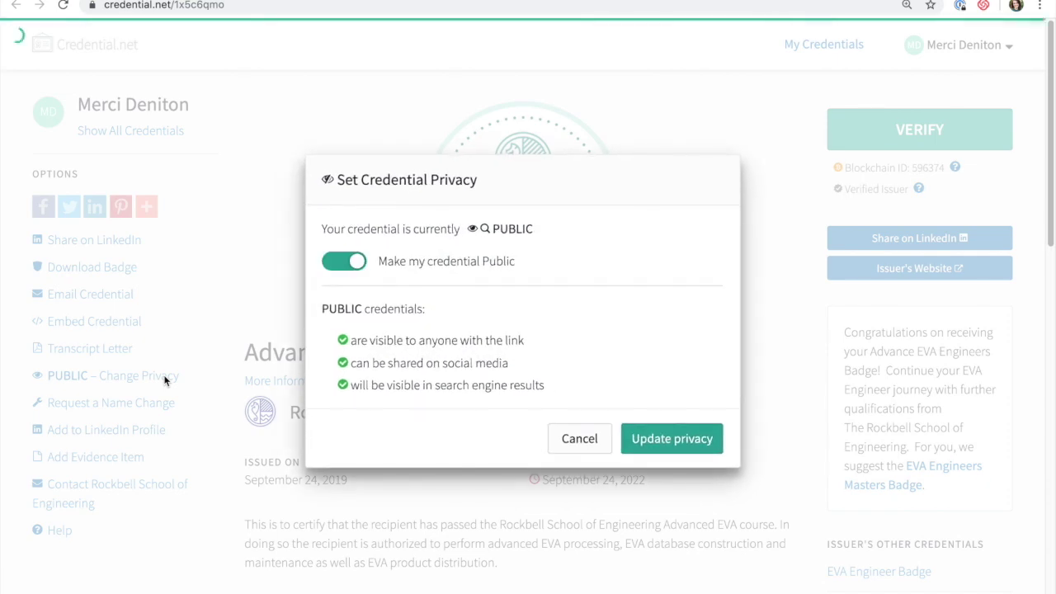
{"action": "left_click", "coordinate": [342, 261]}
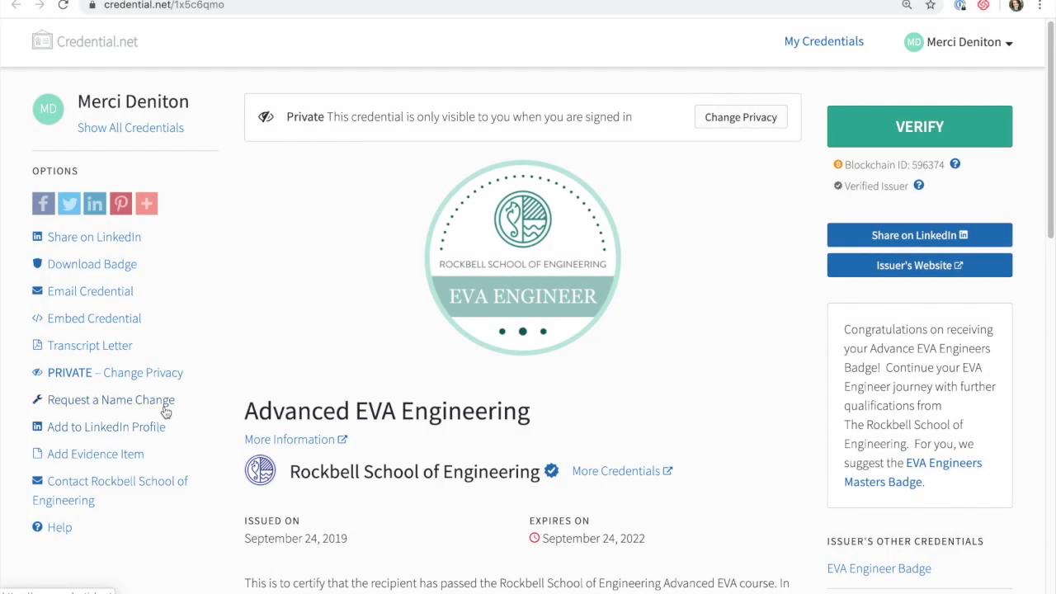
{"action": "left_click", "coordinate": [165, 403]}
{"action": "triple_click", "coordinate": [422, 286]}
{"action": "key", "text": "Tab"}
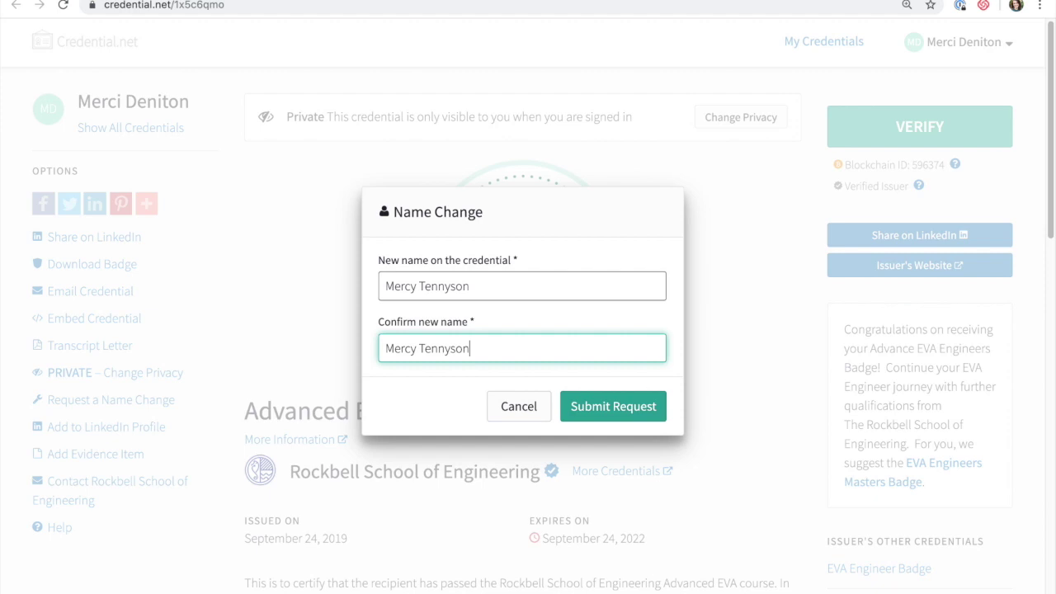
{"action": "left_click", "coordinate": [600, 408]}
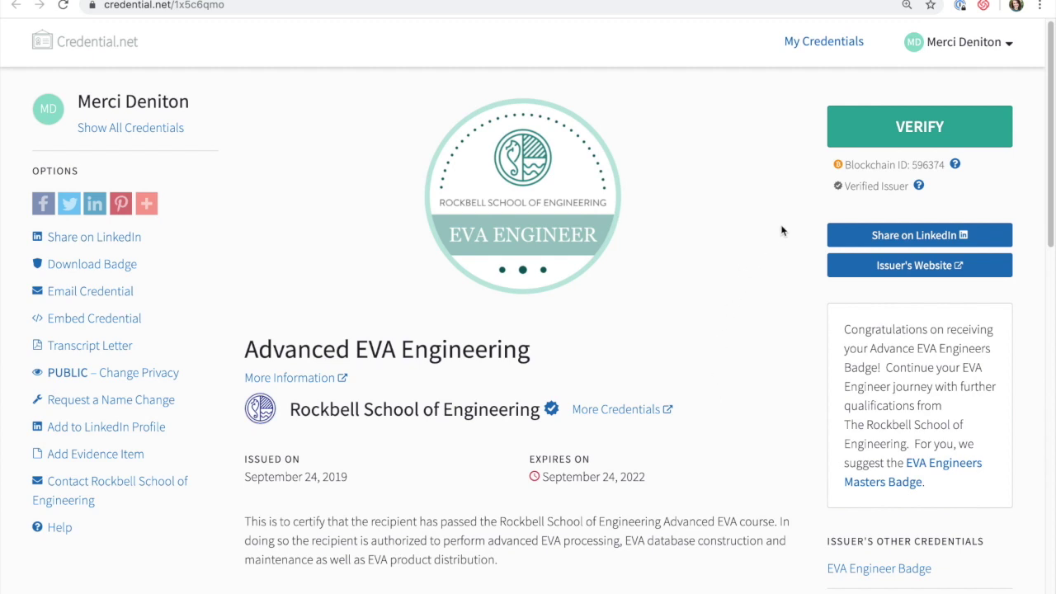
Bring up the Blockchain ID help tooltip on the Advanced EVA Engineering credential page.
{"action": "mouse_move", "coordinate": [956, 164]}
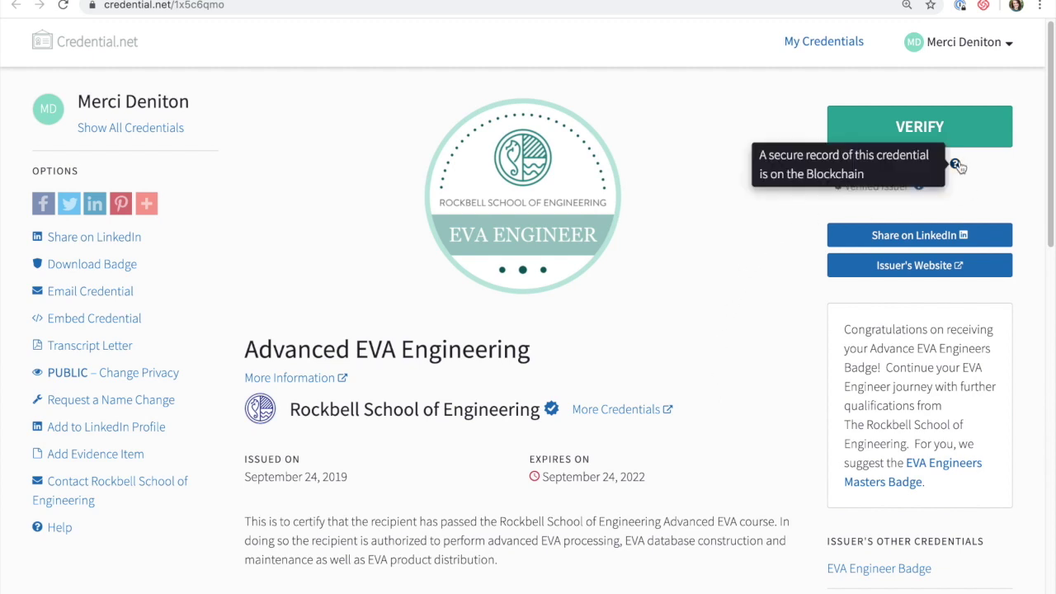